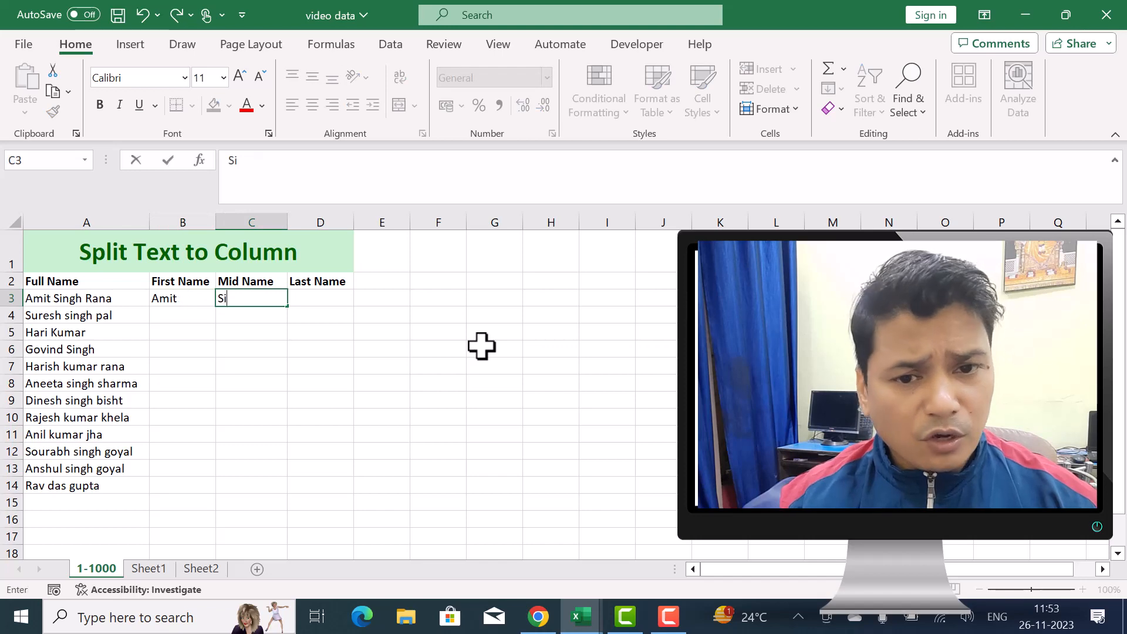
Complete the middle name in C3 and enter the last name from A3 in the Last Name cell D3
key(Tab)
text(Rana)
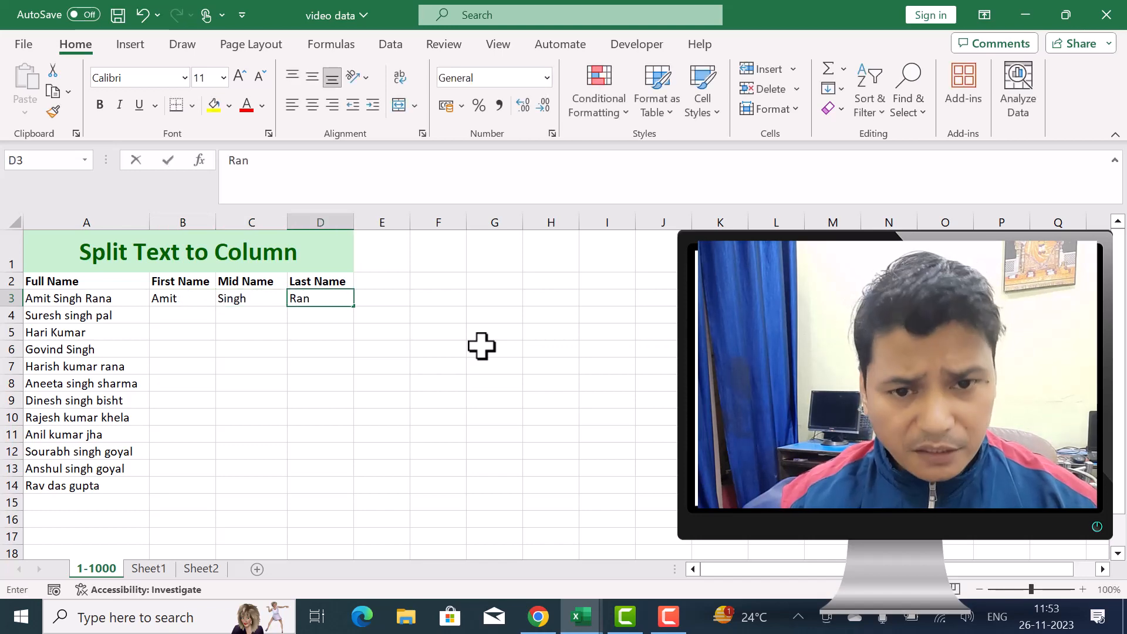
click(306, 353)
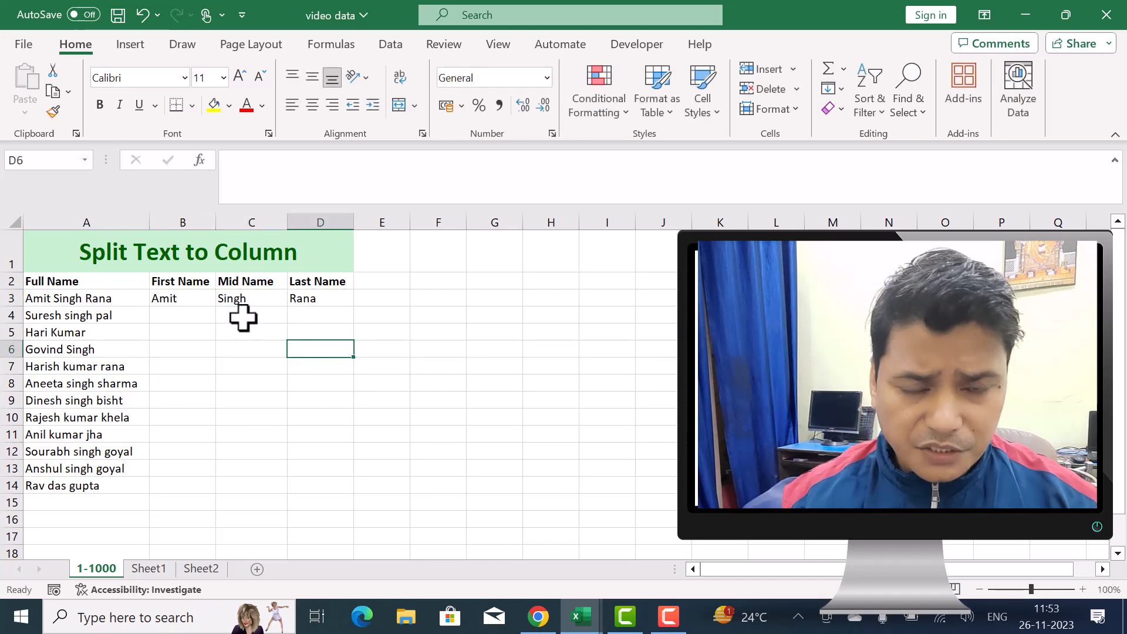
drag(180, 315, 258, 385)
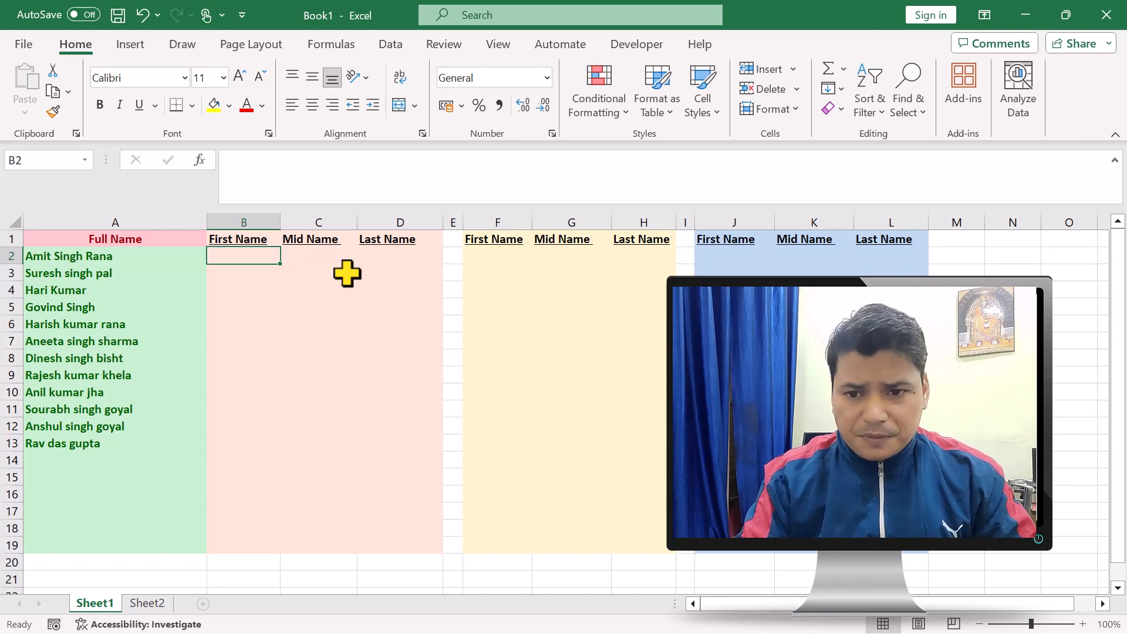
Enter the first, middle and last name from A2 in cells B2, C2 and D2 of the Book1 sheet
text(Amit)
key(Tab)
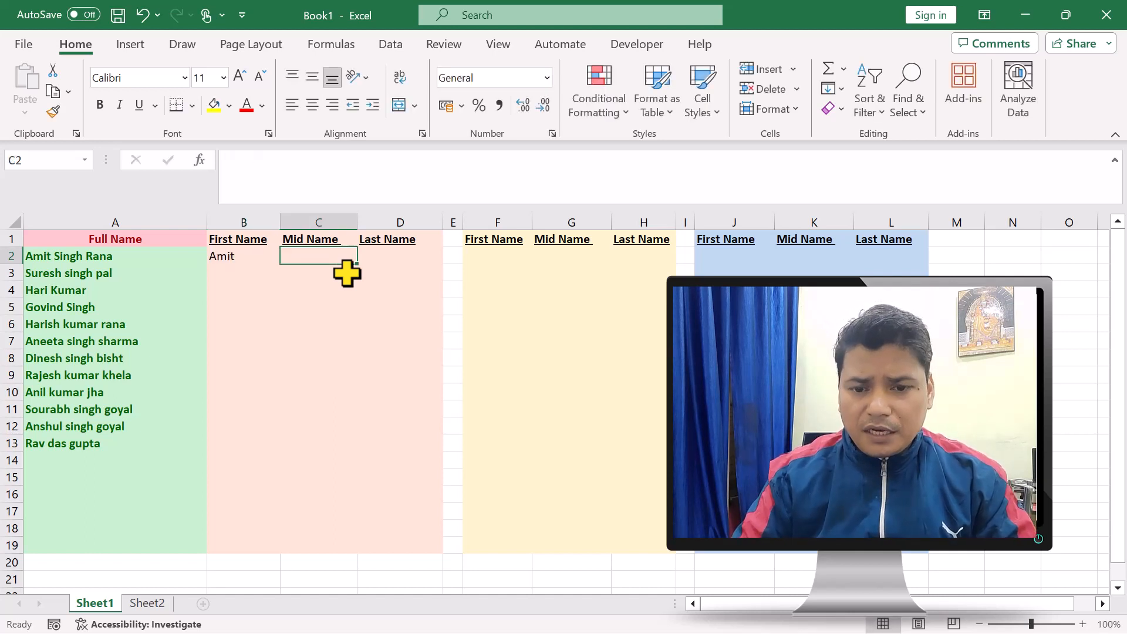
text(Singh)
key(Tab)
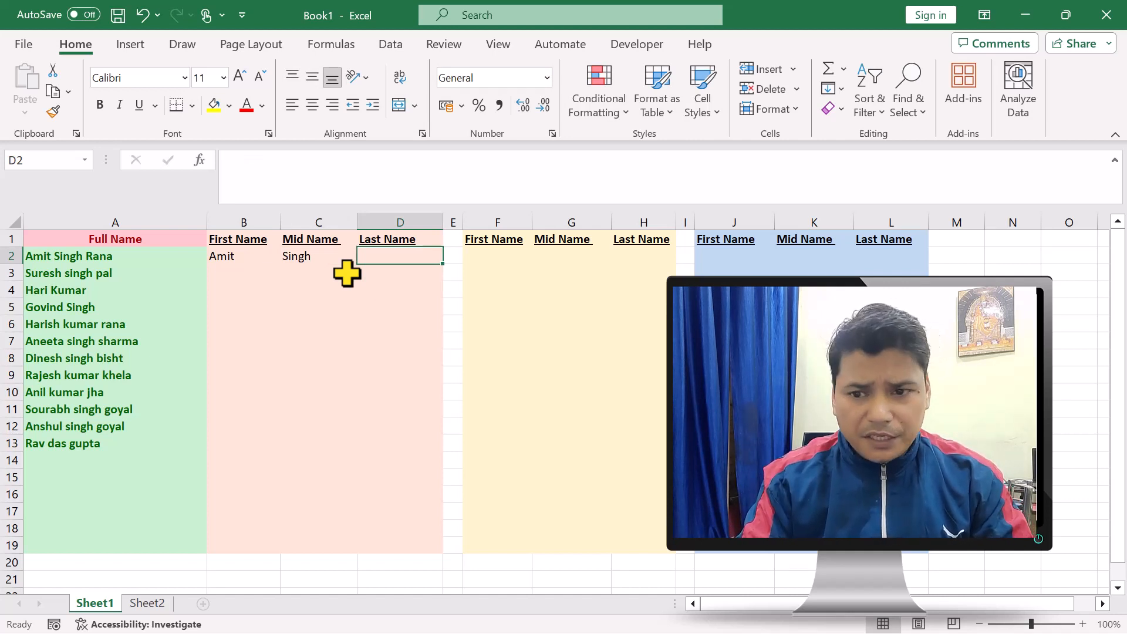
text(Rana)
key(Down)
key(Left)
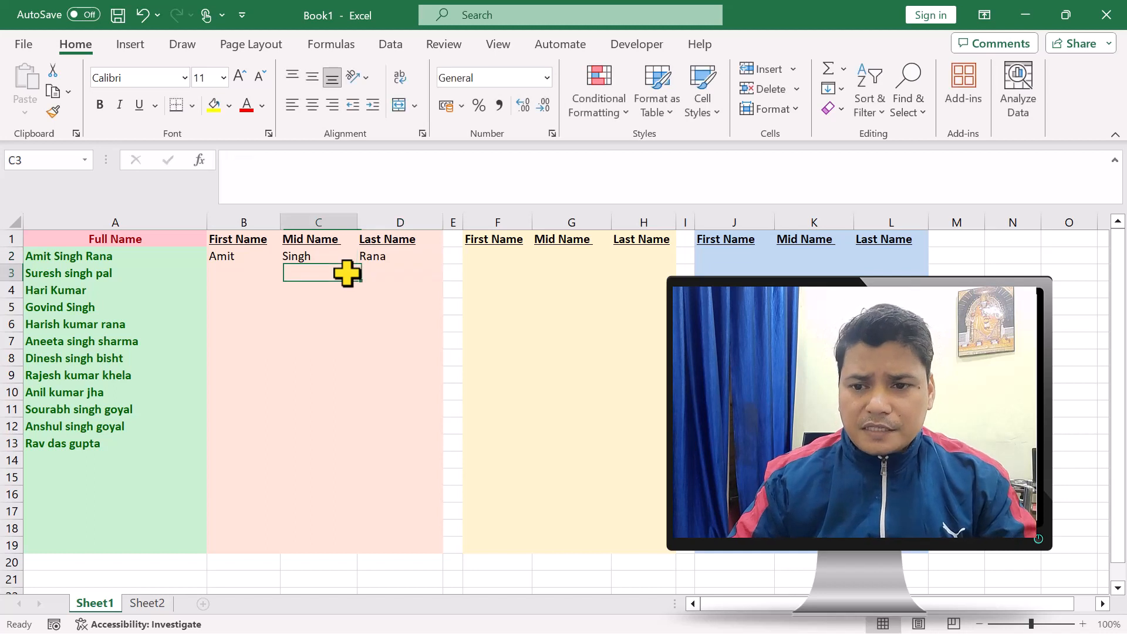
Flash Fill the First Name column from B2 down to B13
key(Left)
key(Left)
key(Right)
key(Up)
key(shift+Down)
key(shift+Down)
key(shift+Down)
key(shift+Down)
key(shift+Down)
key(shift+Down)
key(shift+Down)
key(shift+Down)
key(shift+Down)
key(shift+Down)
key(shift+Down)
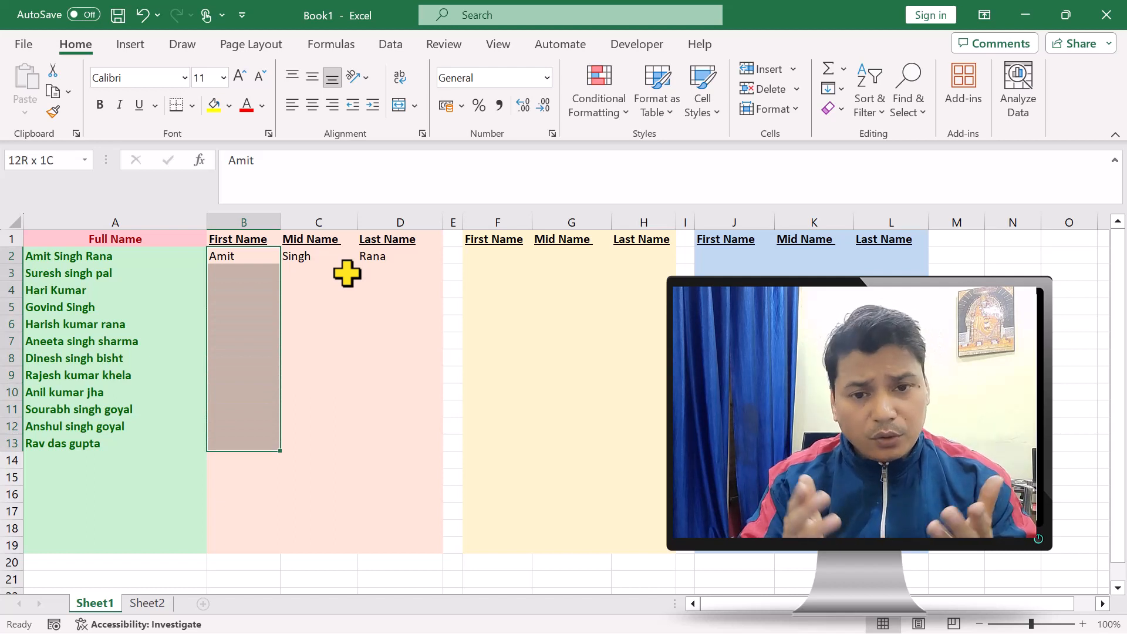
key(ctrl+e)
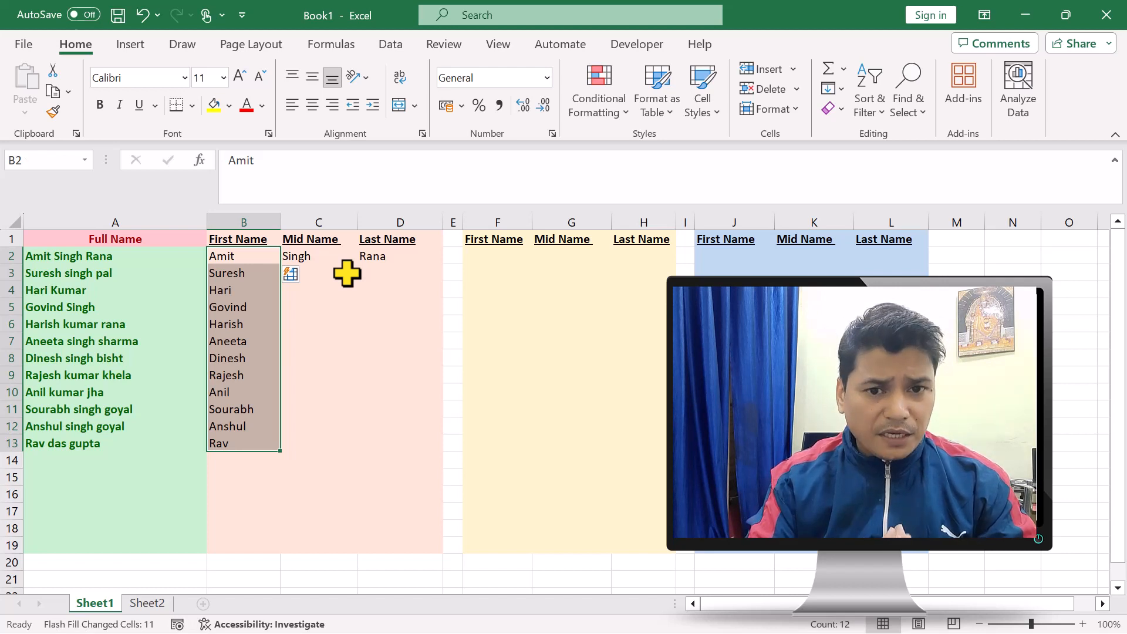
Flash Fill the Mid Name column from C2 down to C13
key(Right)
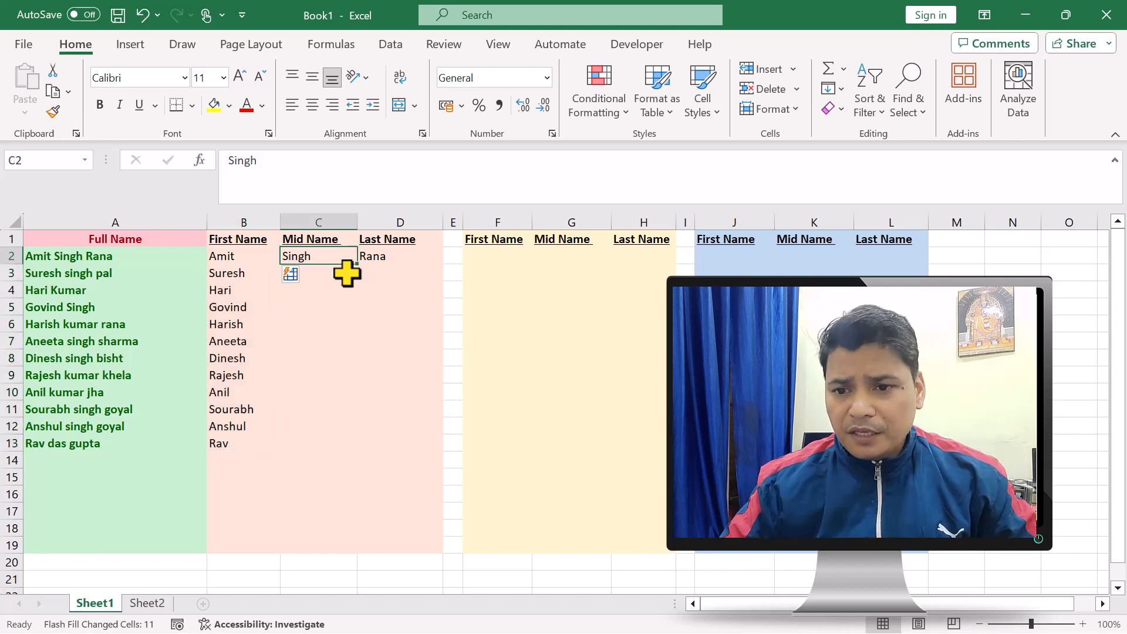
key(shift+Down)
key(shift+Down)
key(shift+Down)
key(shift+Down)
key(shift+Down)
key(shift+Down)
key(shift+Down)
key(shift+Down)
key(shift+Down)
key(shift+Down)
key(shift+Down)
Flash Fill the Last Name column from D2 down to D13
key(shift+Down)
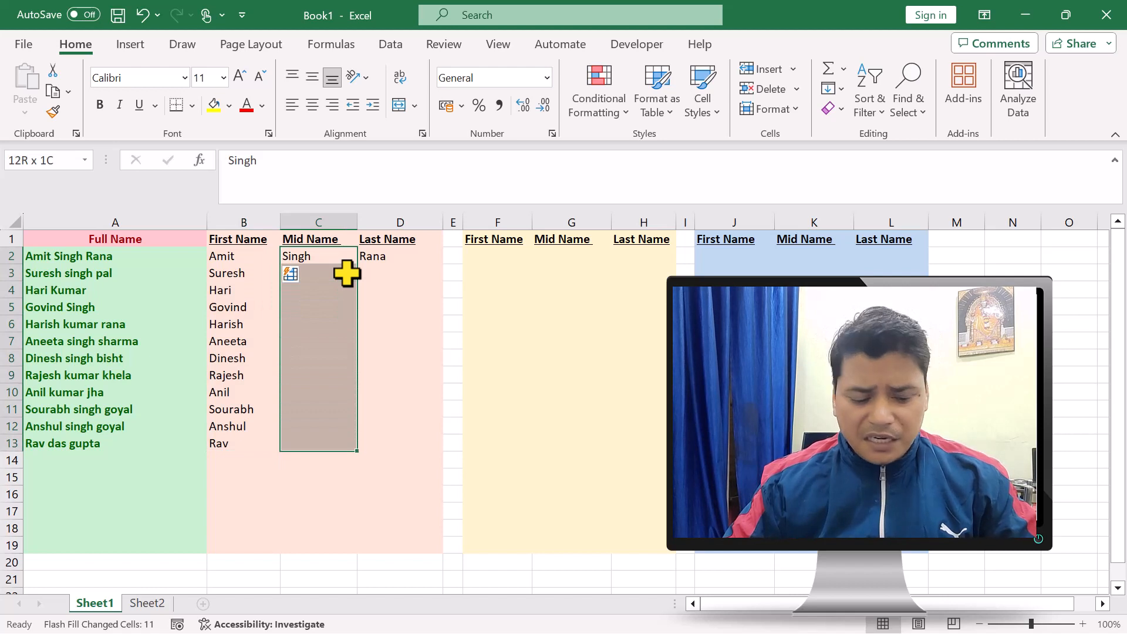
key(ctrl+e)
key(Right)
key(shift+Down)
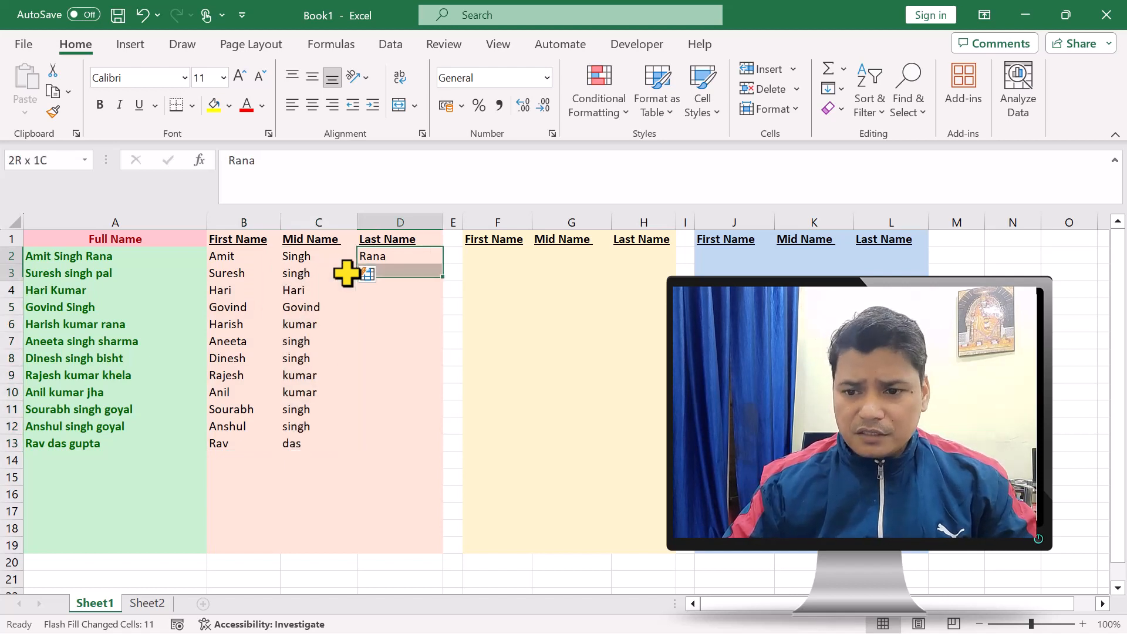
key(shift+Down)
key(shift+Down)
key(shift+Down)
key(shift+Down)
key(shift+Down)
key(shift+Down)
key(shift+Down)
key(shift+Down)
key(shift+Down)
key(shift+Down)
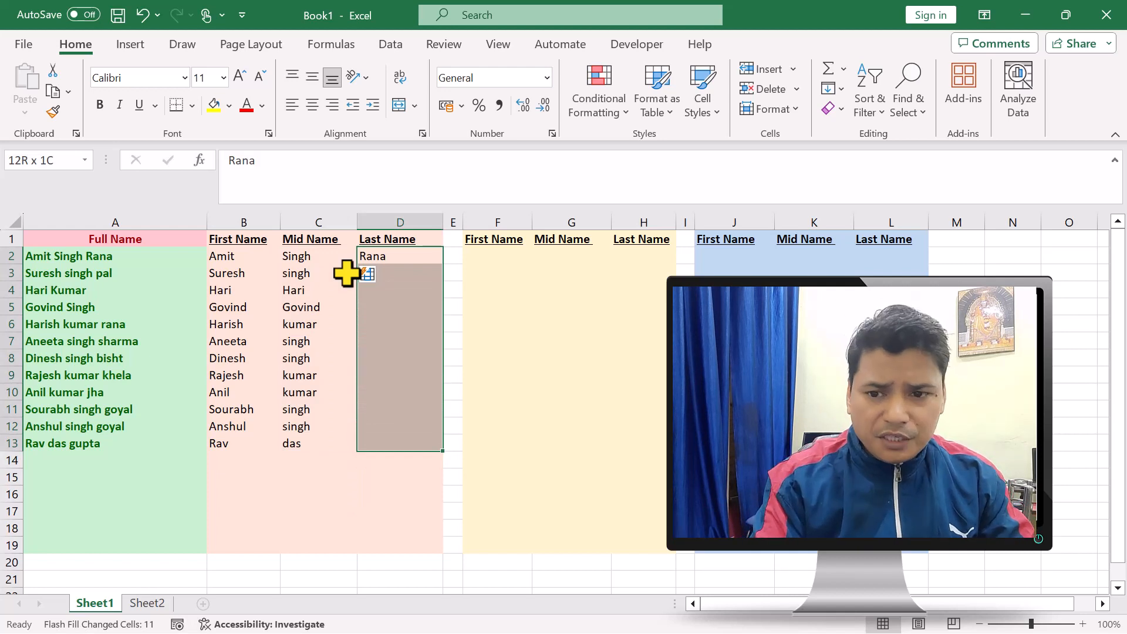
key(ctrl+e)
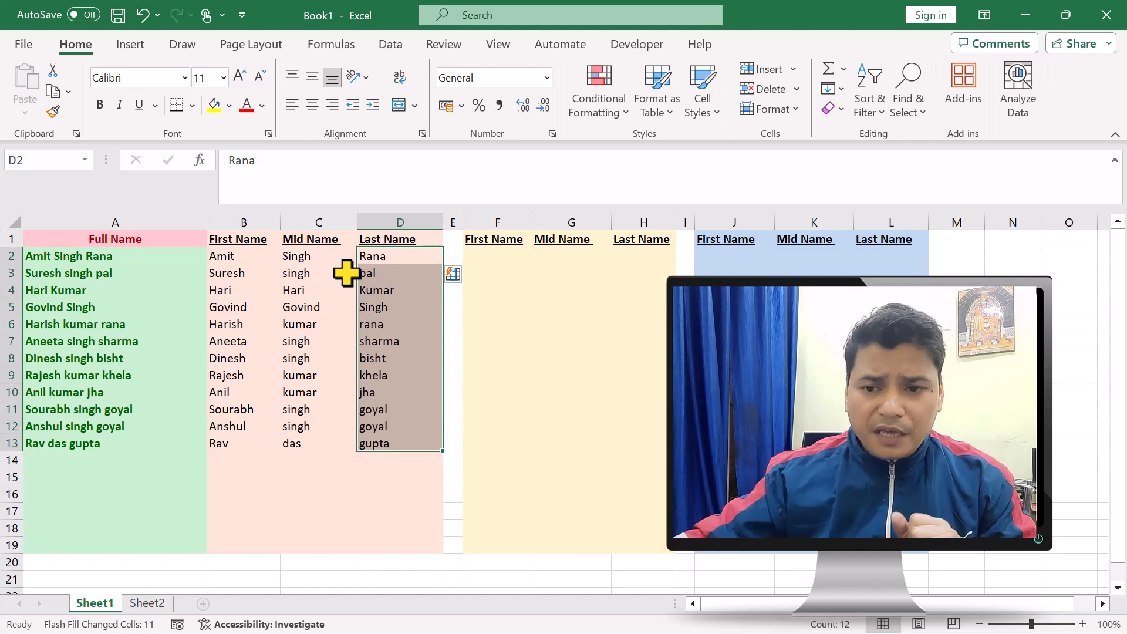
Clear the flash-filled names in B3:D13, keeping the example names in row 2
drag(231, 274, 371, 461)
key(Delete)
drag(257, 259, 380, 463)
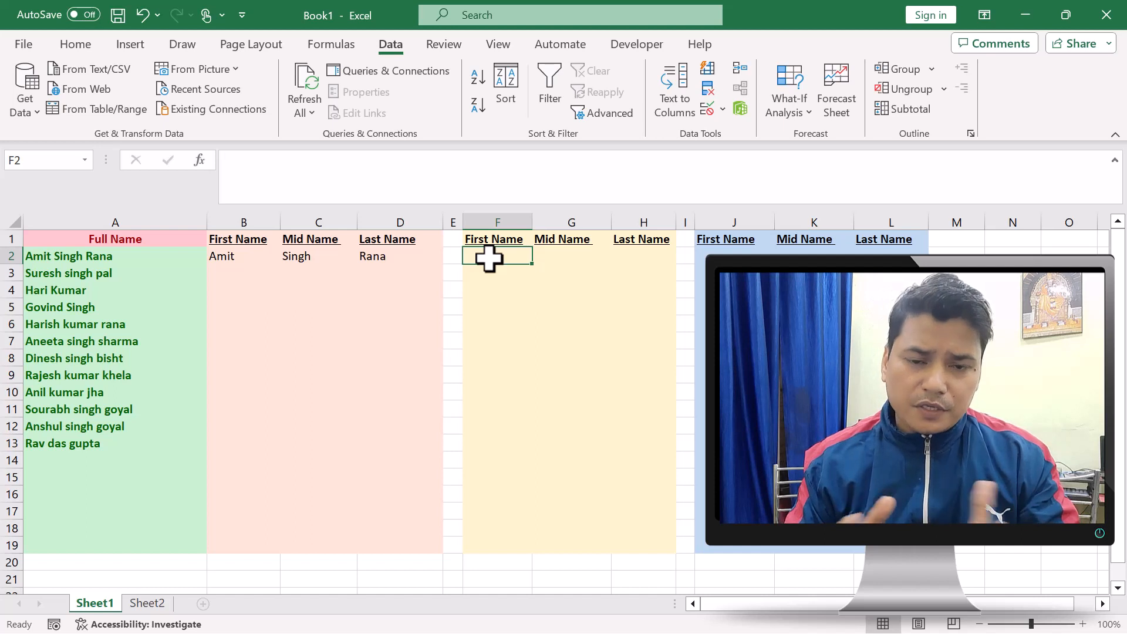
Enter =TEXTSPLIT(A2," ") in F2 and fill the formula down to F13
click(503, 306)
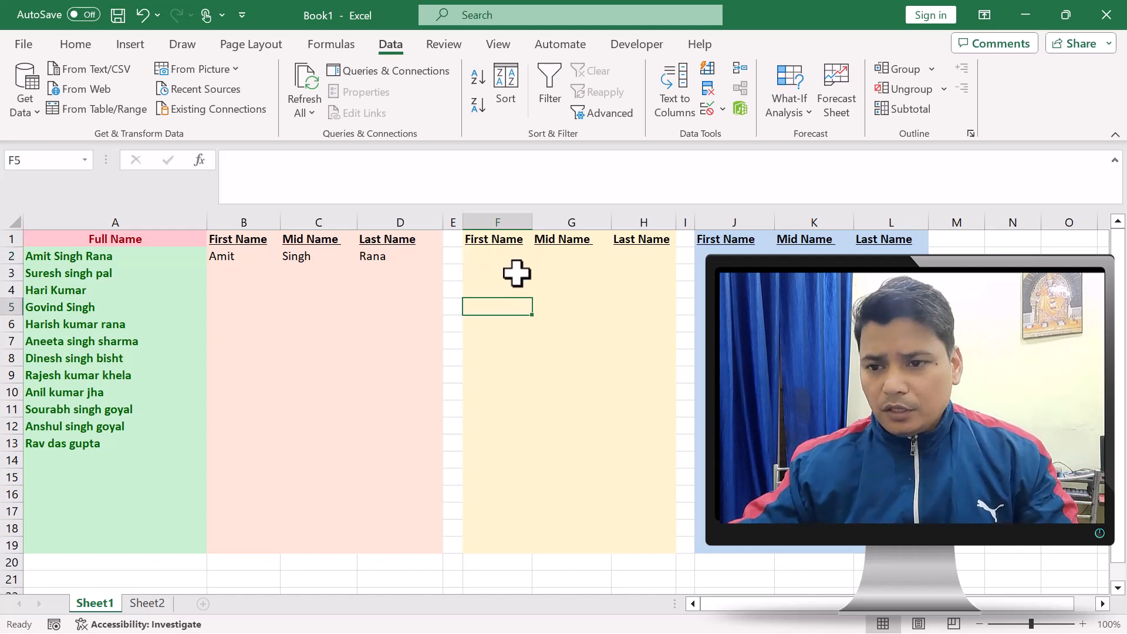
click(503, 259)
text(=t)
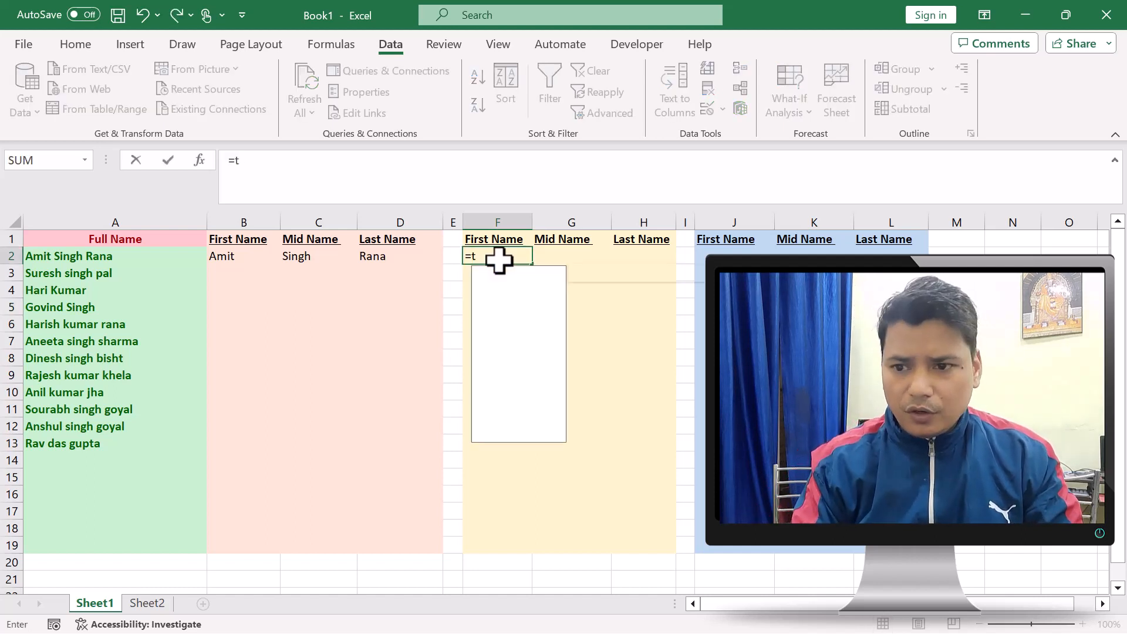
text(exts)
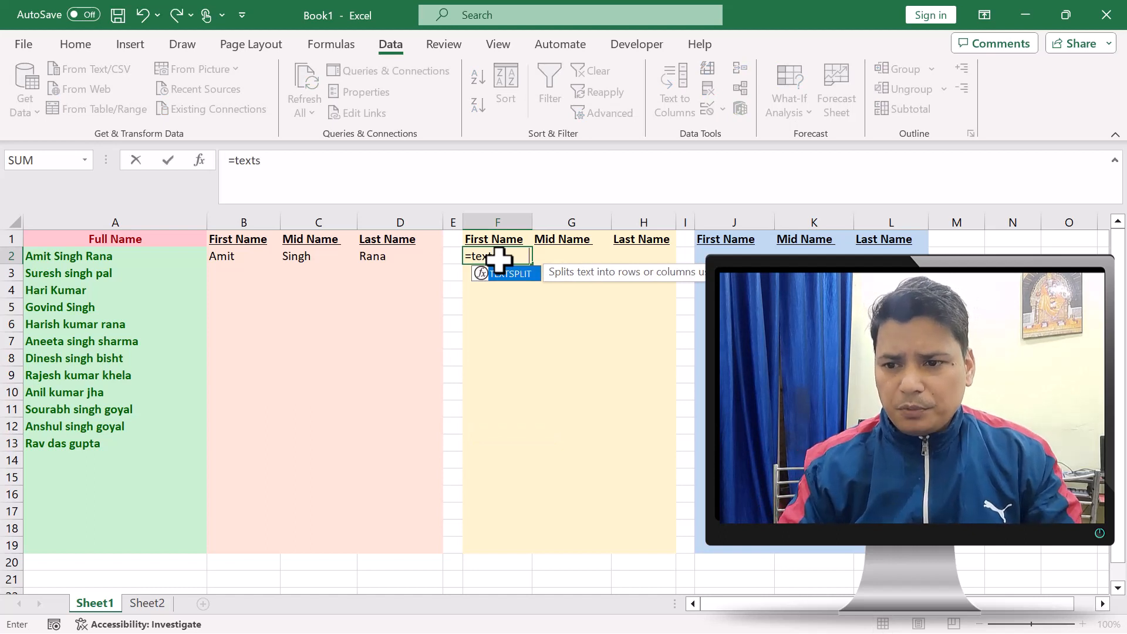
key(Tab)
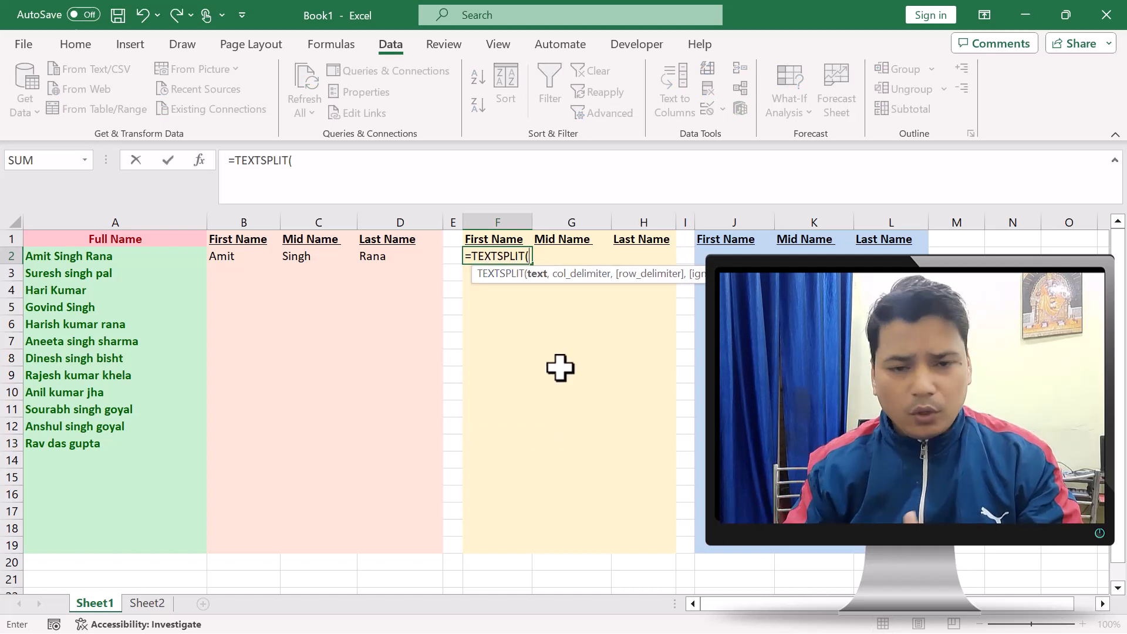
click(83, 259)
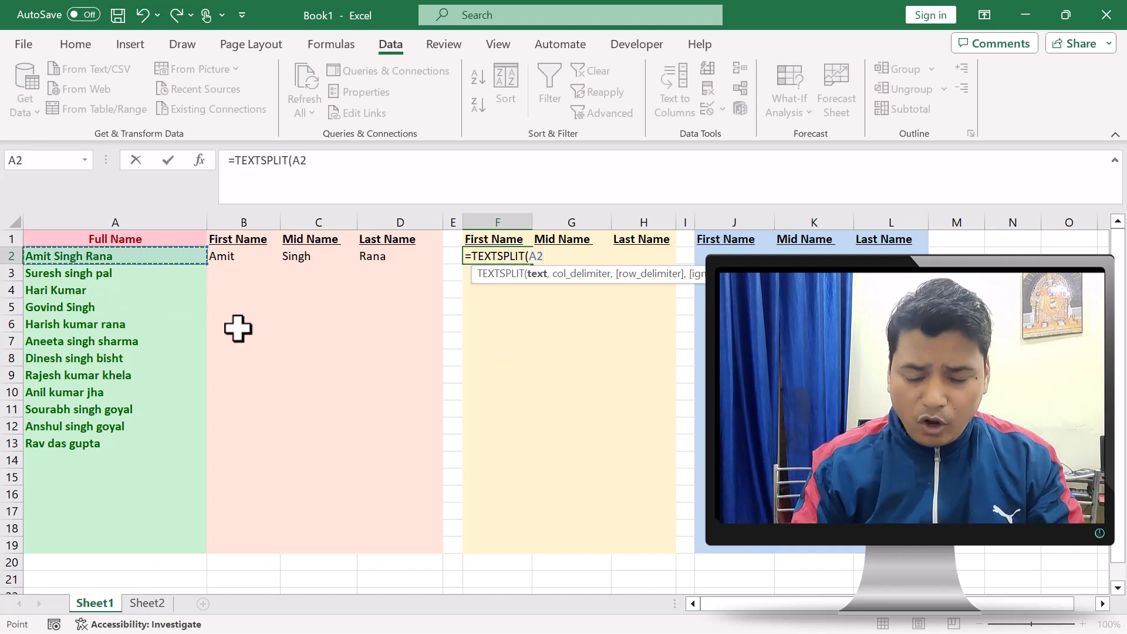
text(,)
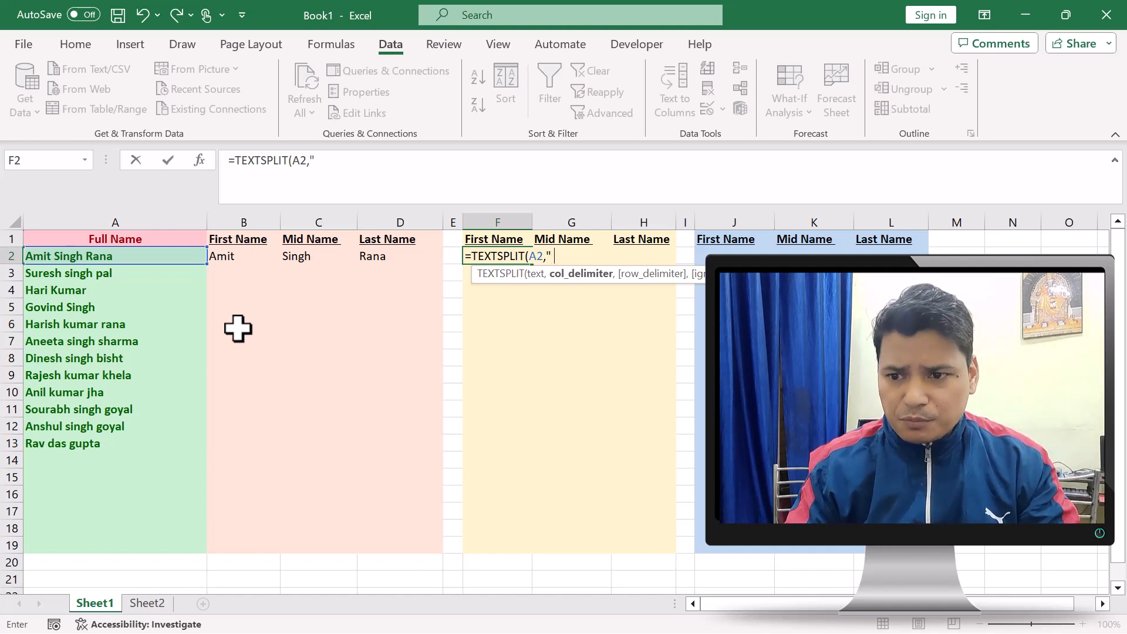
text(")
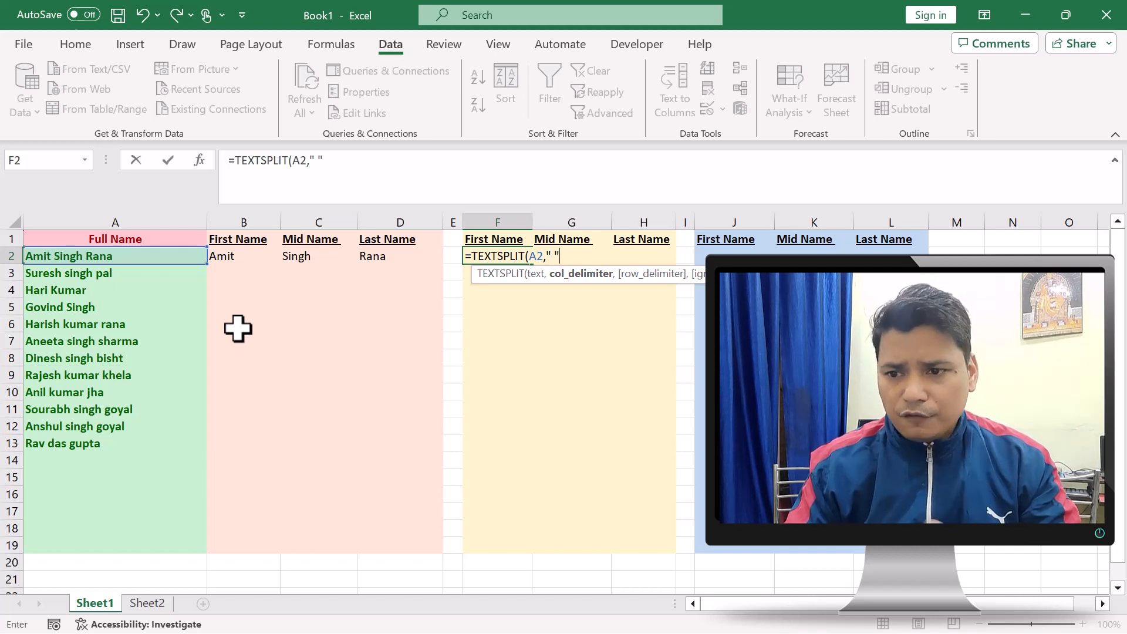
text())
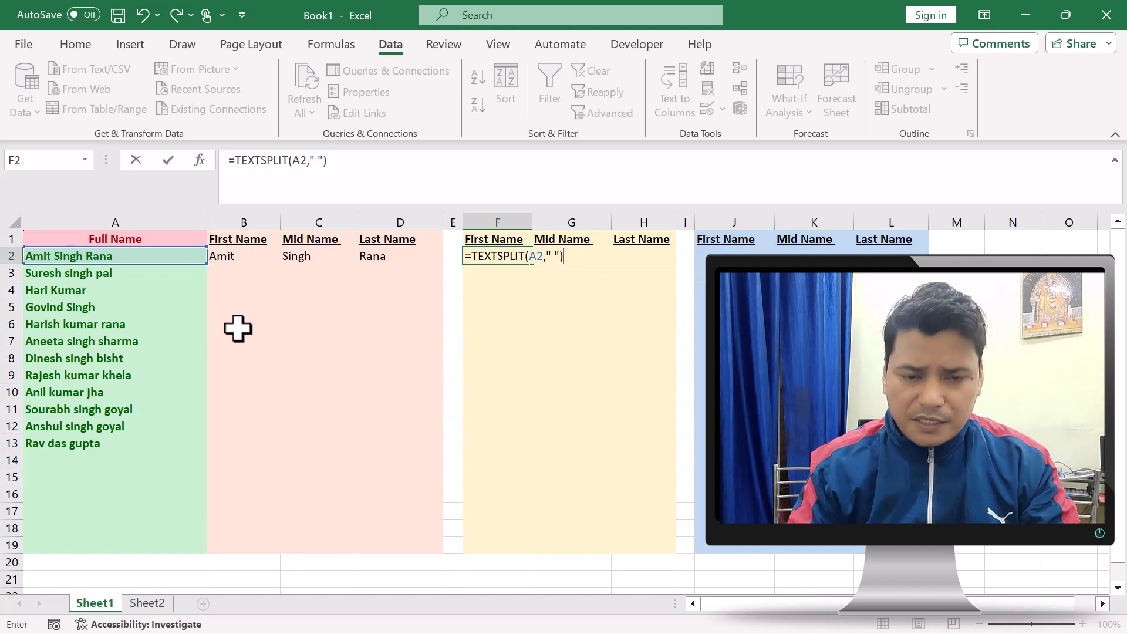
key(Return)
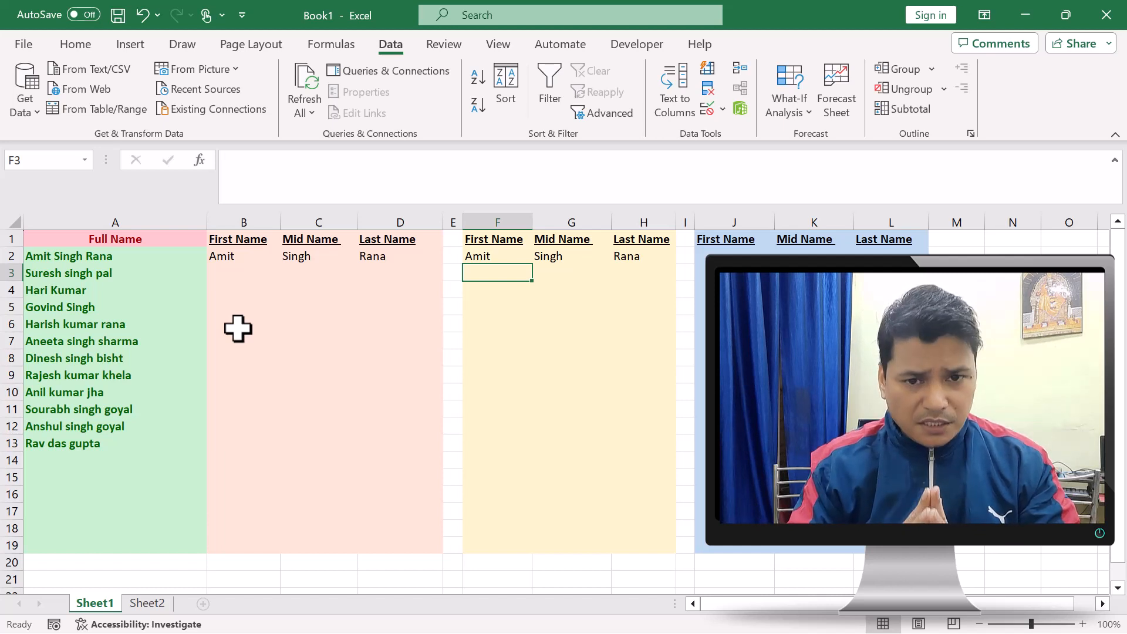
click(502, 260)
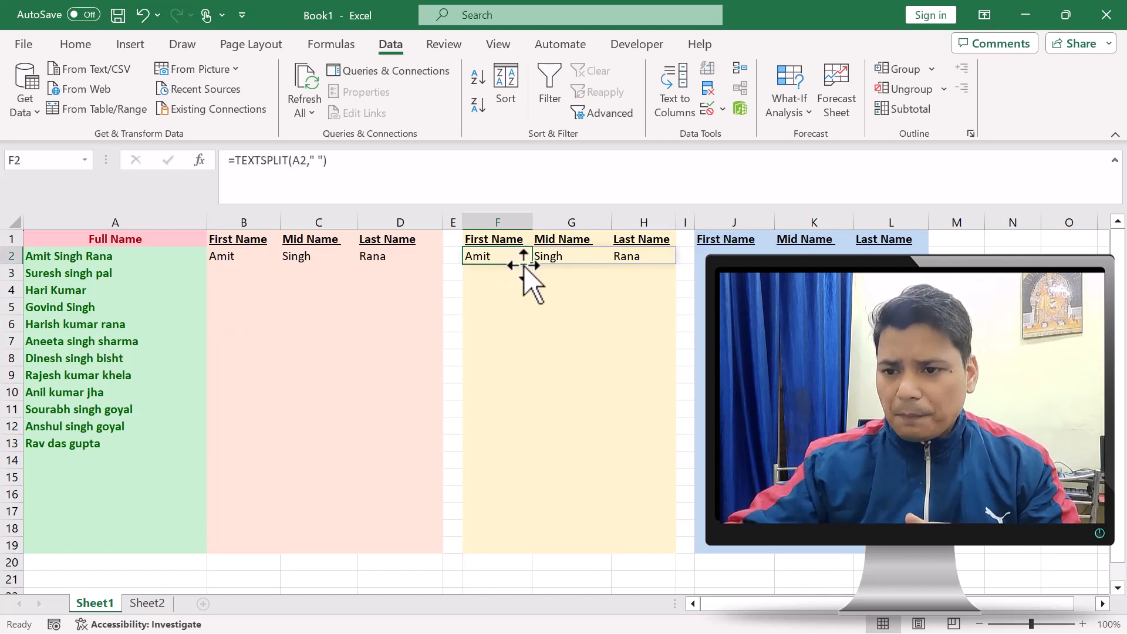
drag(531, 269, 540, 458)
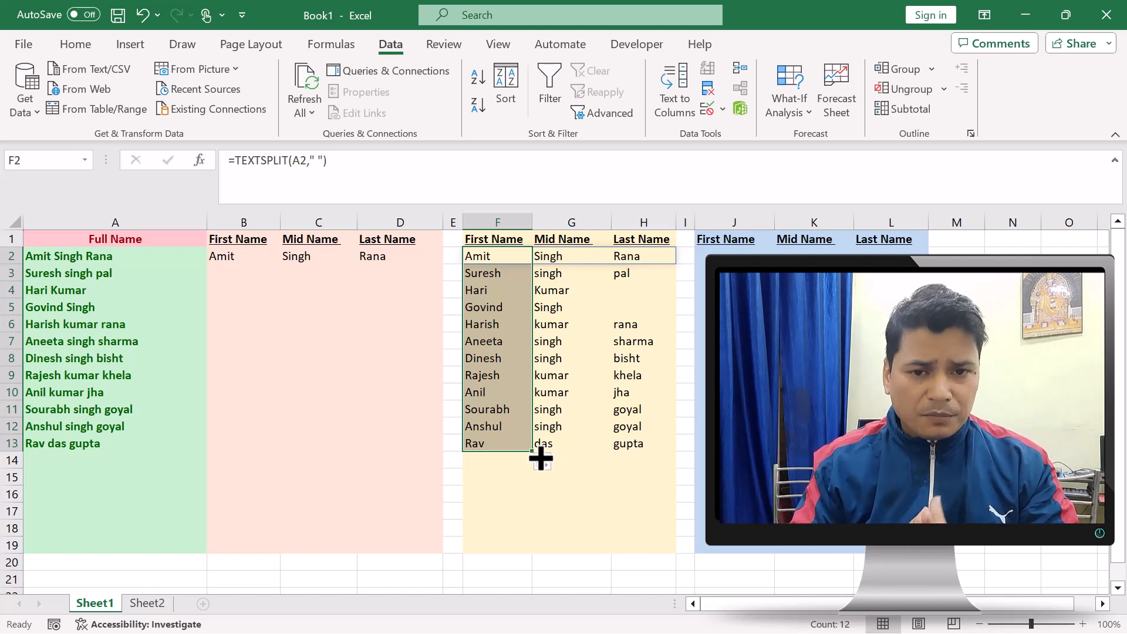
Set up a Text to Columns conversion of A2:A13 as Delimited data with Space as the only delimiter
click(723, 261)
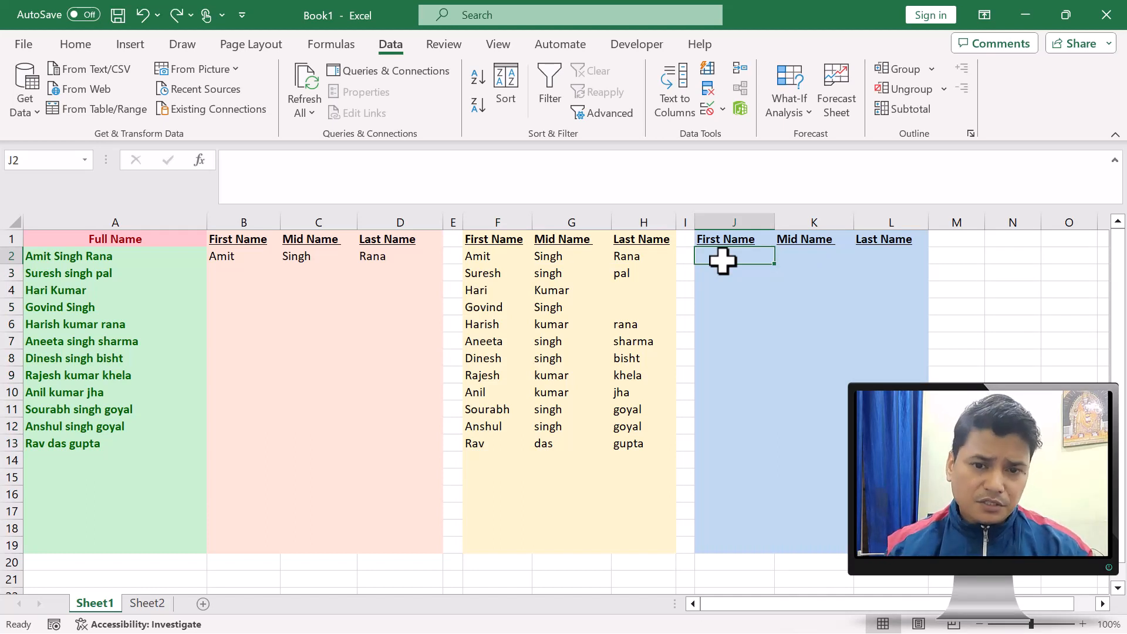
click(741, 355)
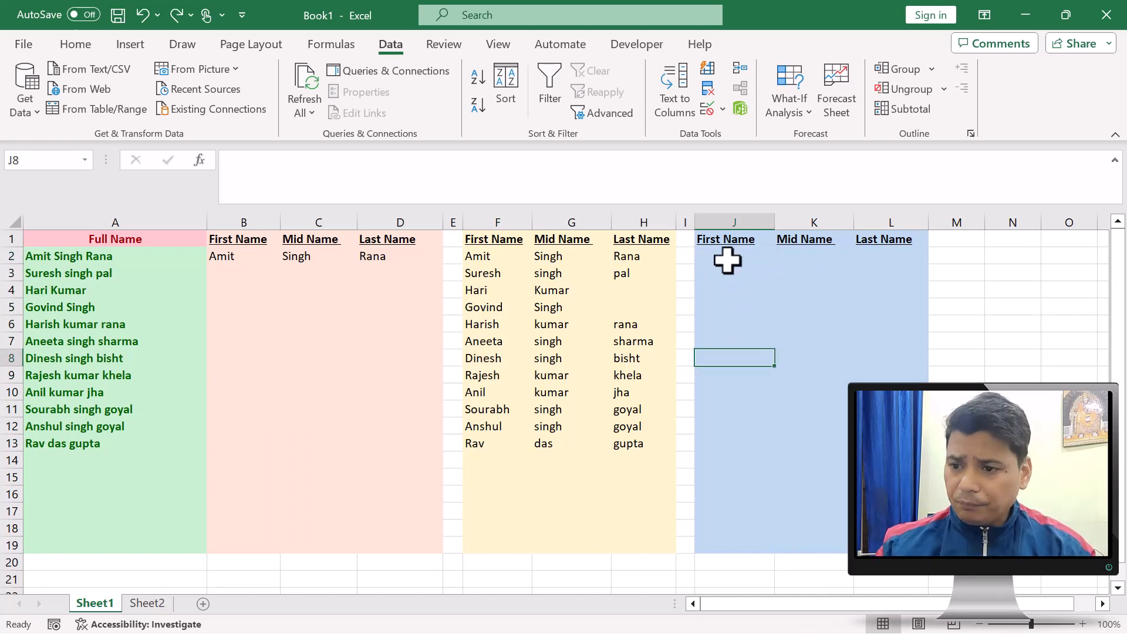
drag(119, 257, 122, 445)
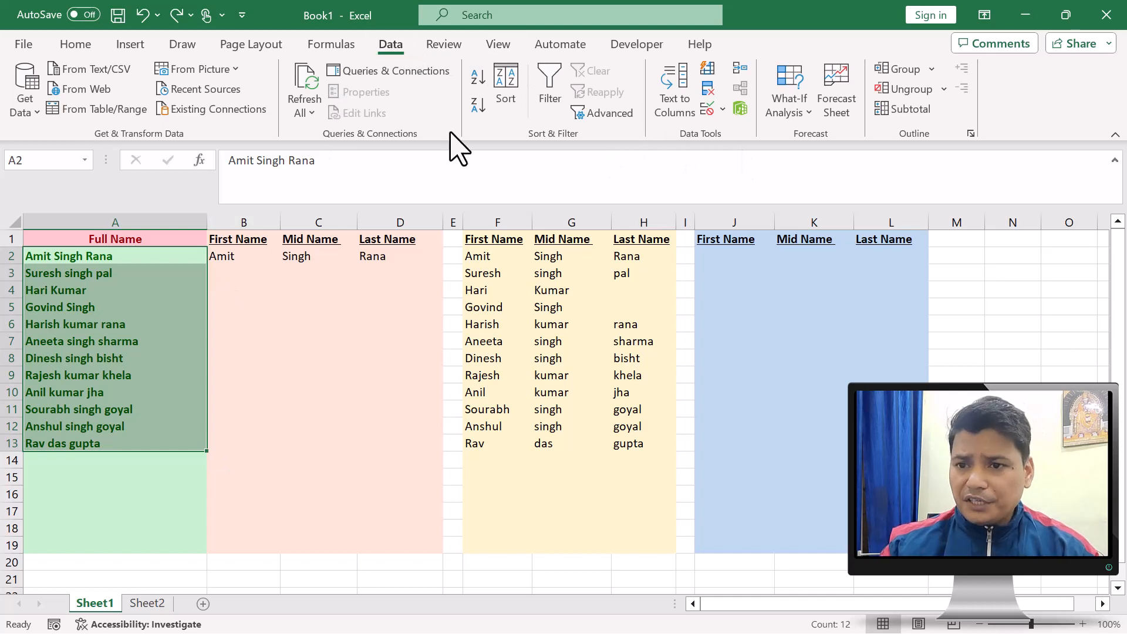
click(675, 94)
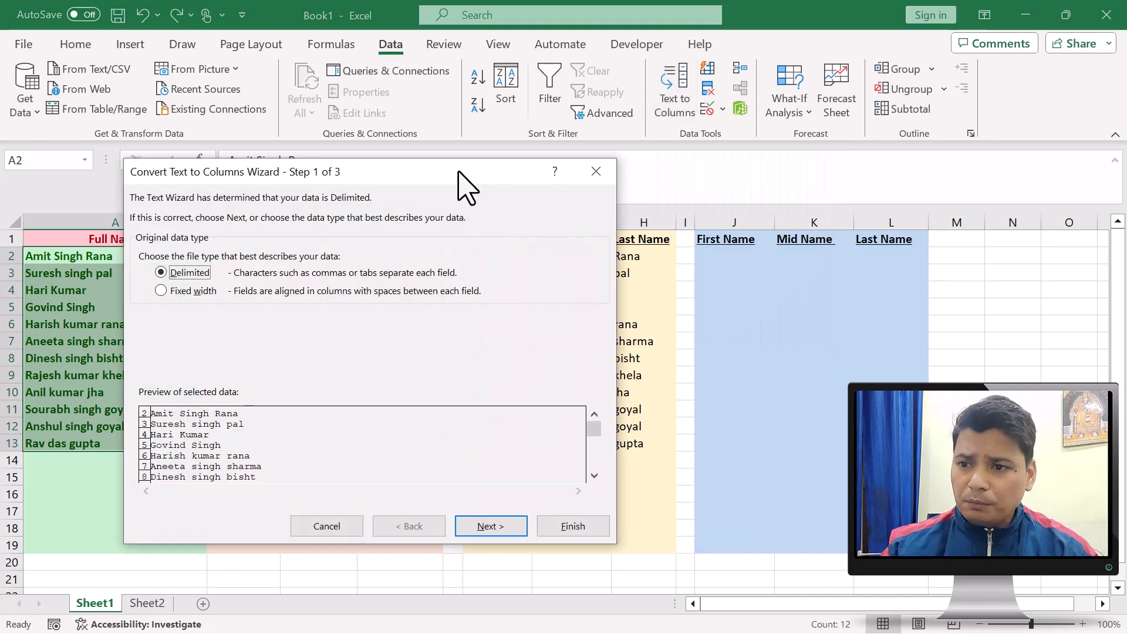
drag(458, 172, 456, 155)
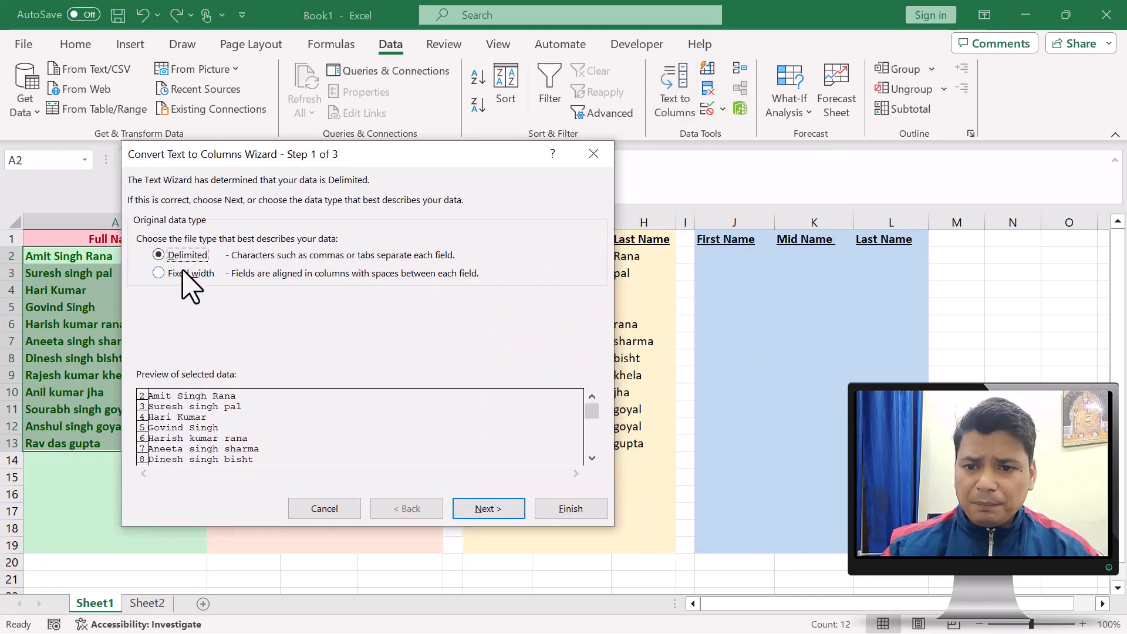
click(492, 510)
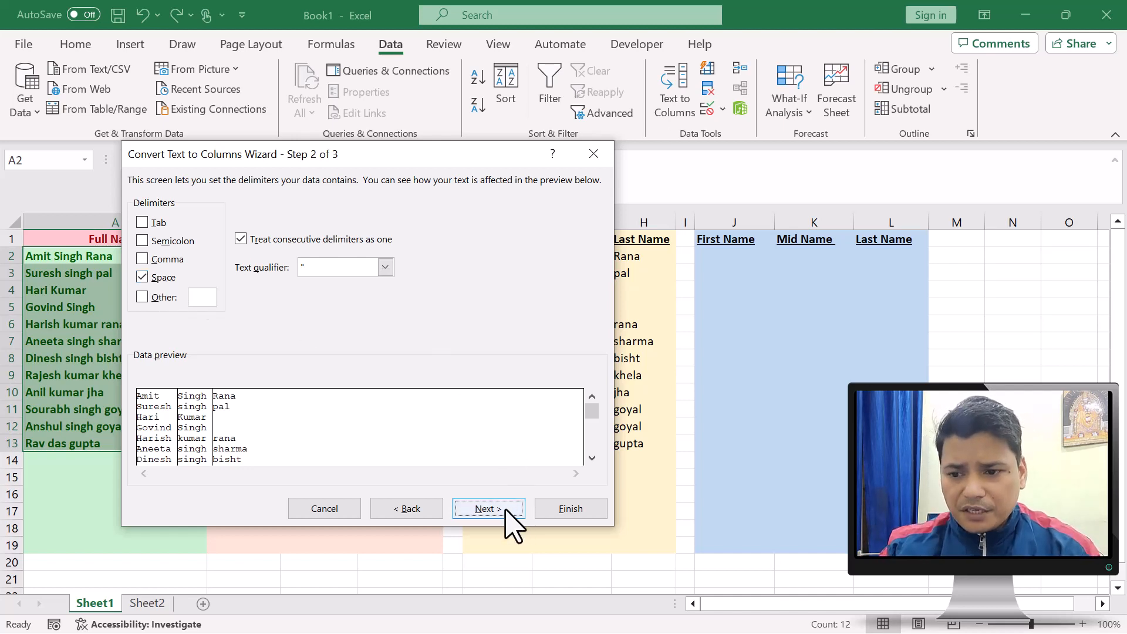
click(488, 509)
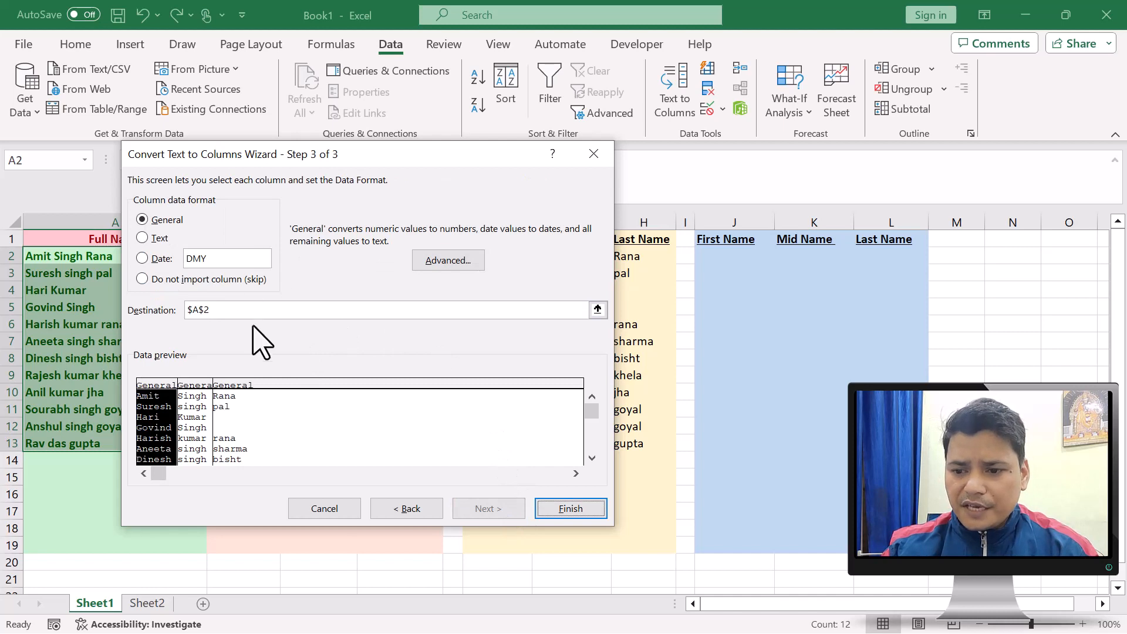
Set the Text to Columns destination to $J$2 and finish the conversion, accepting the replacement of existing data
click(598, 309)
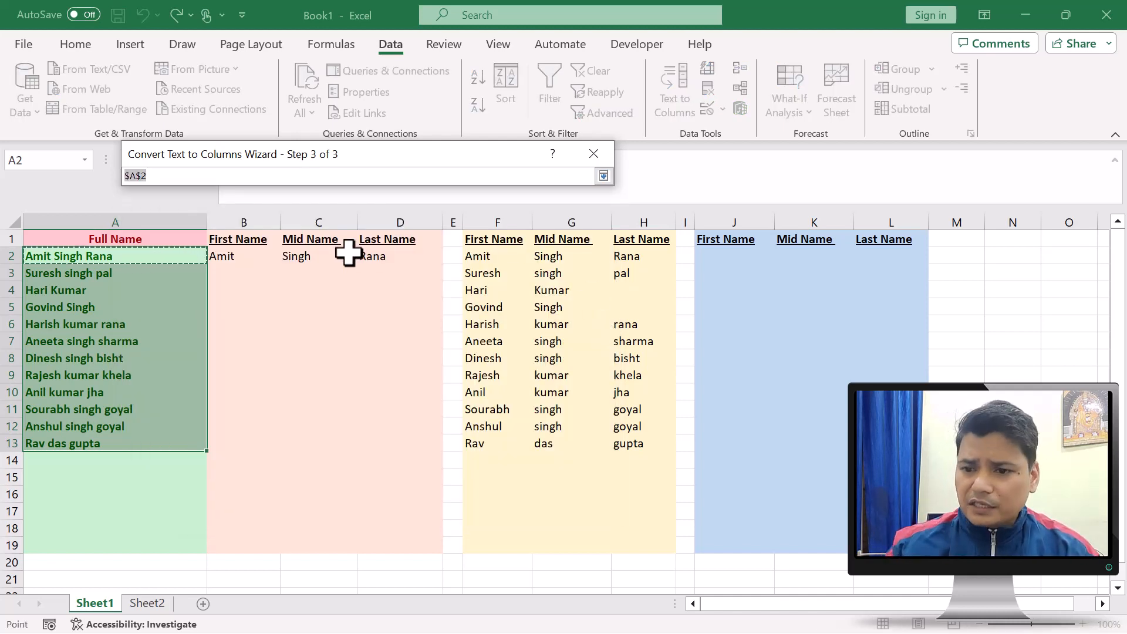
click(734, 254)
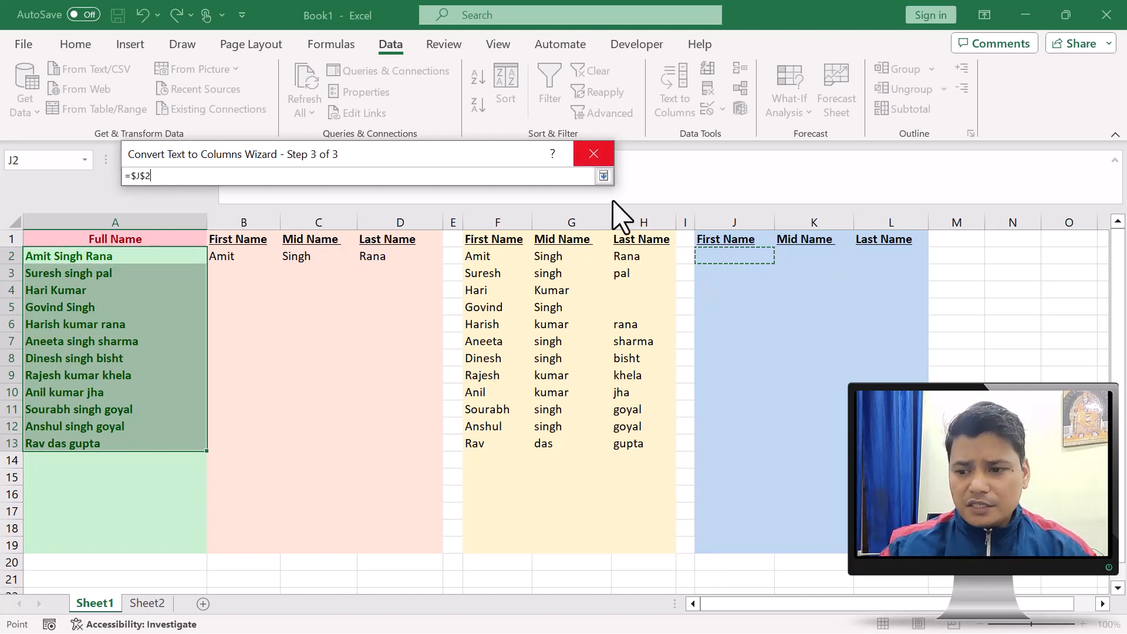
click(604, 176)
click(561, 507)
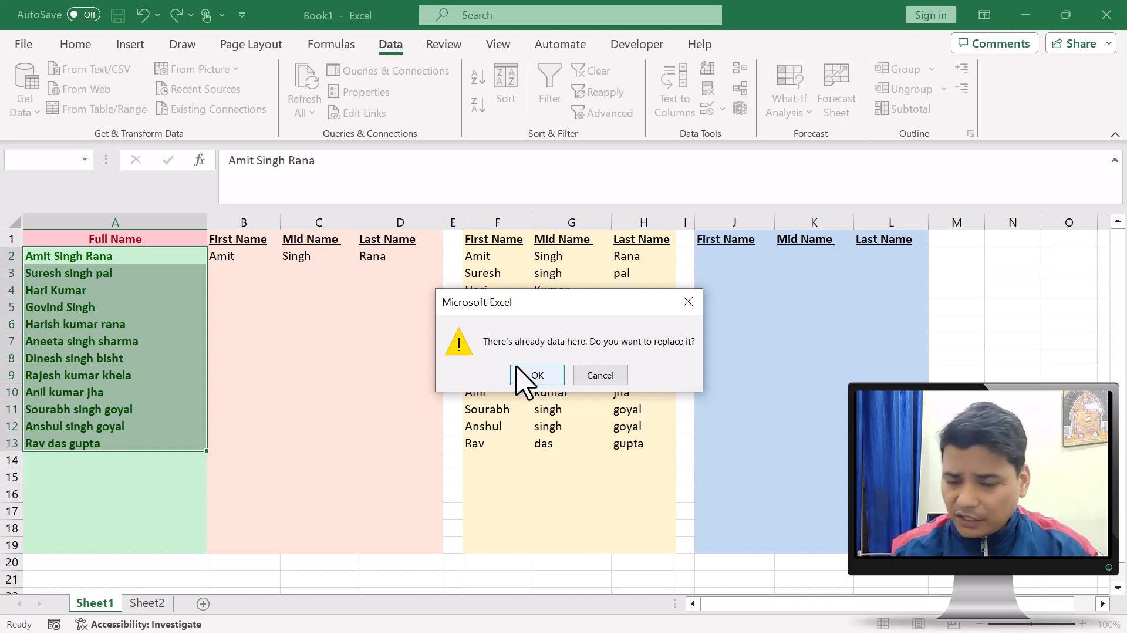
click(535, 376)
click(505, 326)
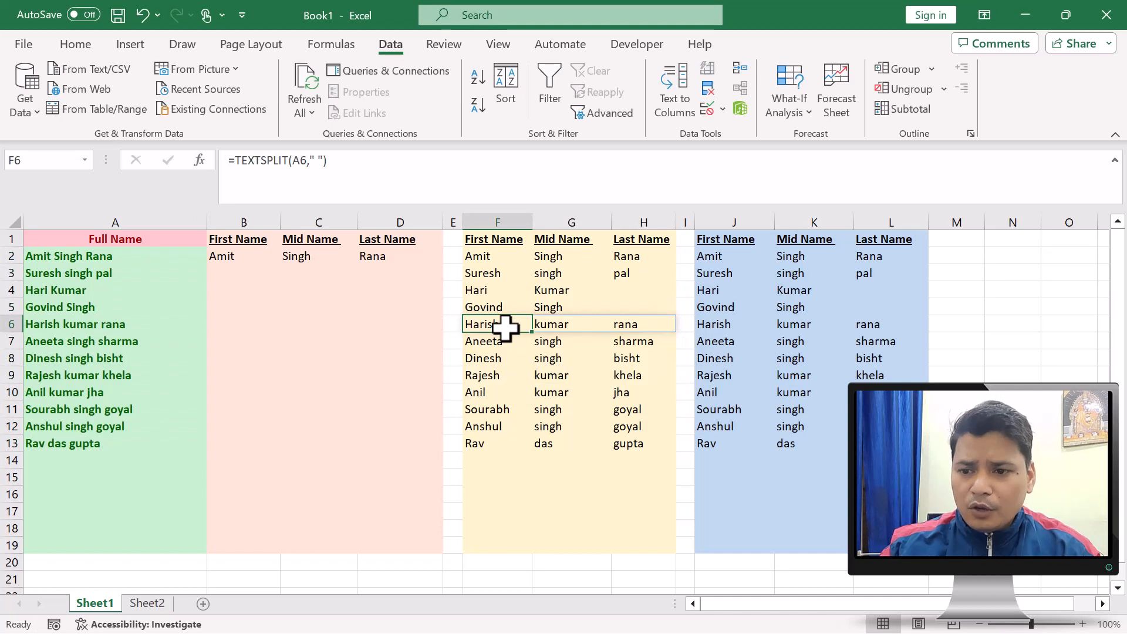